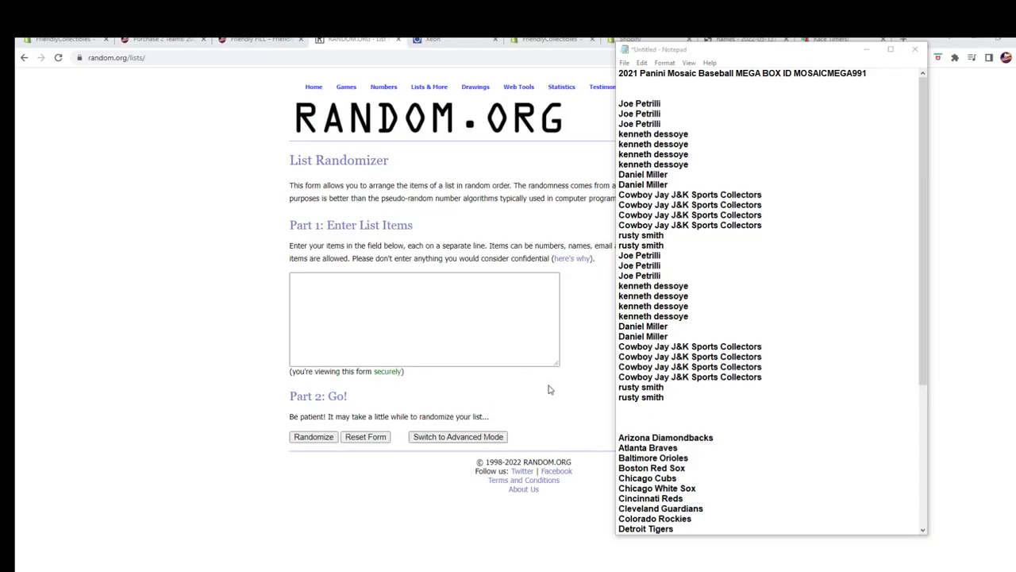
- Copy the 30 owner names from Notepad into the List Randomizer's list box
drag(676, 396, 636, 103)
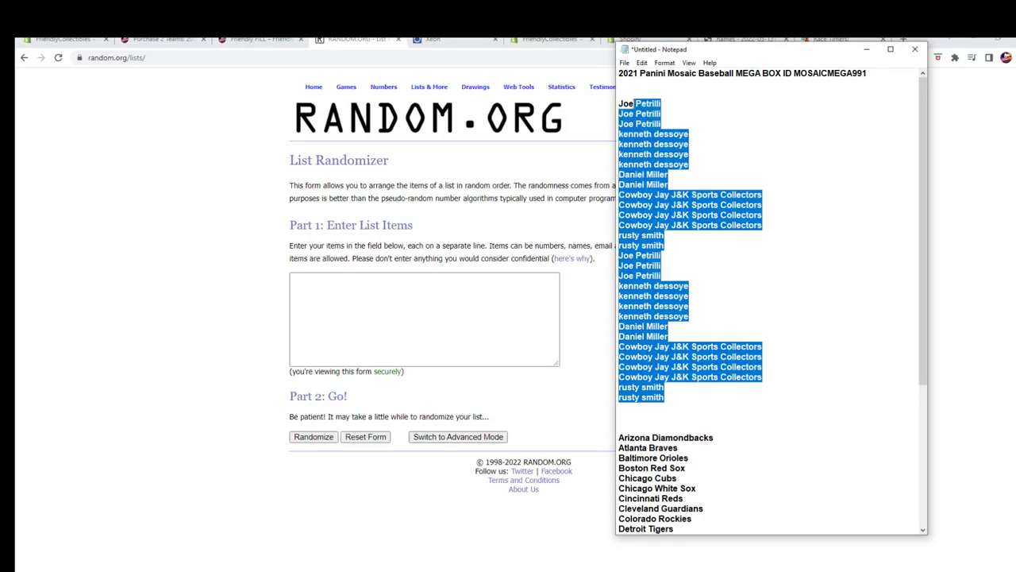
right_click(639, 104)
click(659, 141)
click(341, 329)
right_click(344, 325)
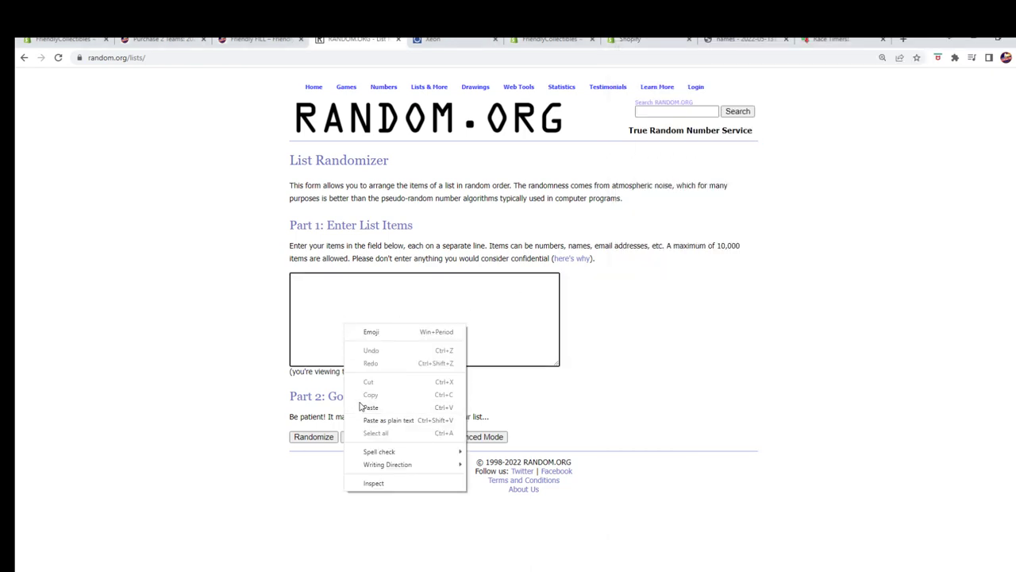
click(362, 406)
- Randomize the owner list seven times and copy the final shuffled order
click(313, 439)
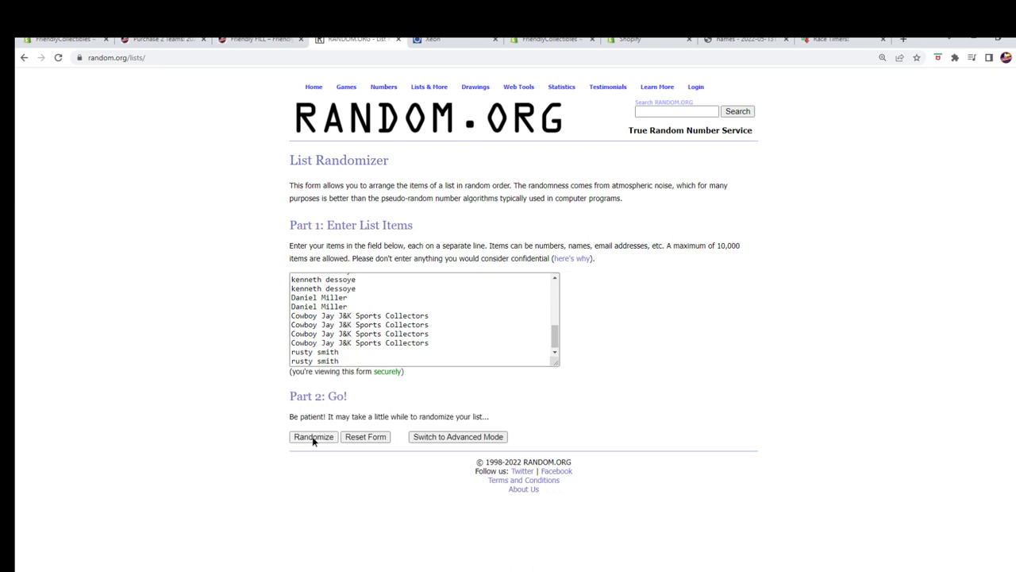
click(308, 539)
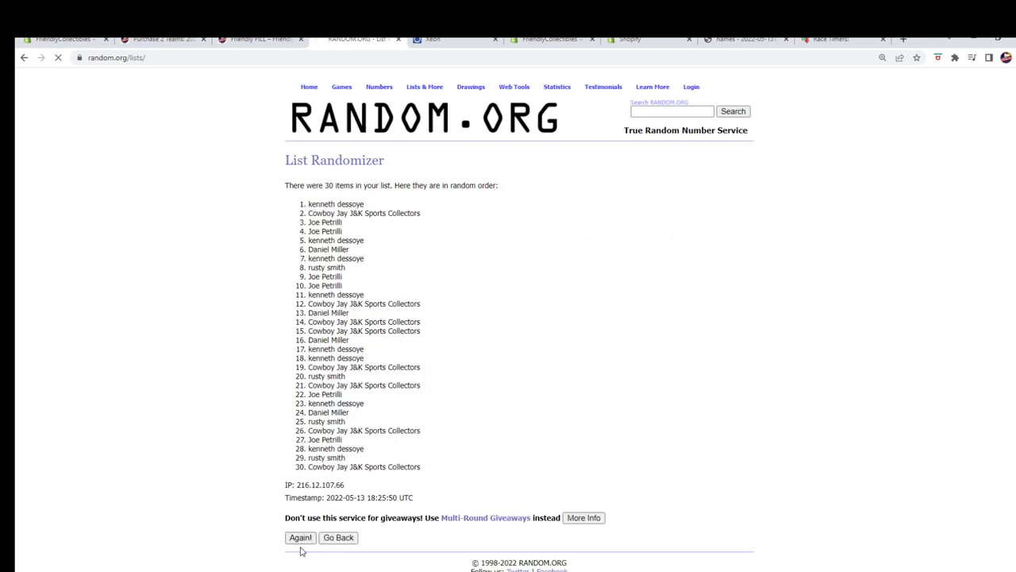
click(299, 559)
click(296, 561)
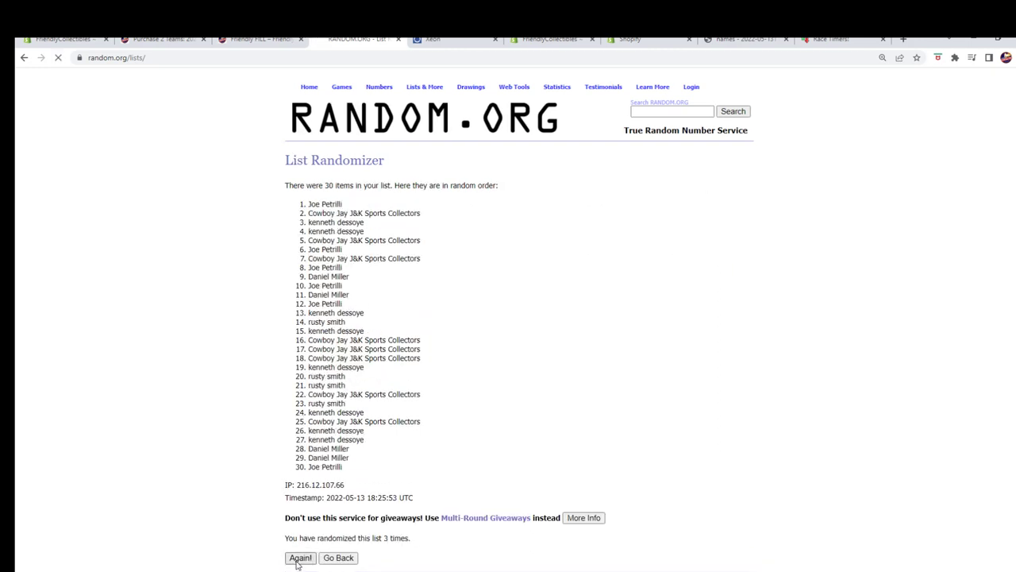
click(298, 561)
click(299, 559)
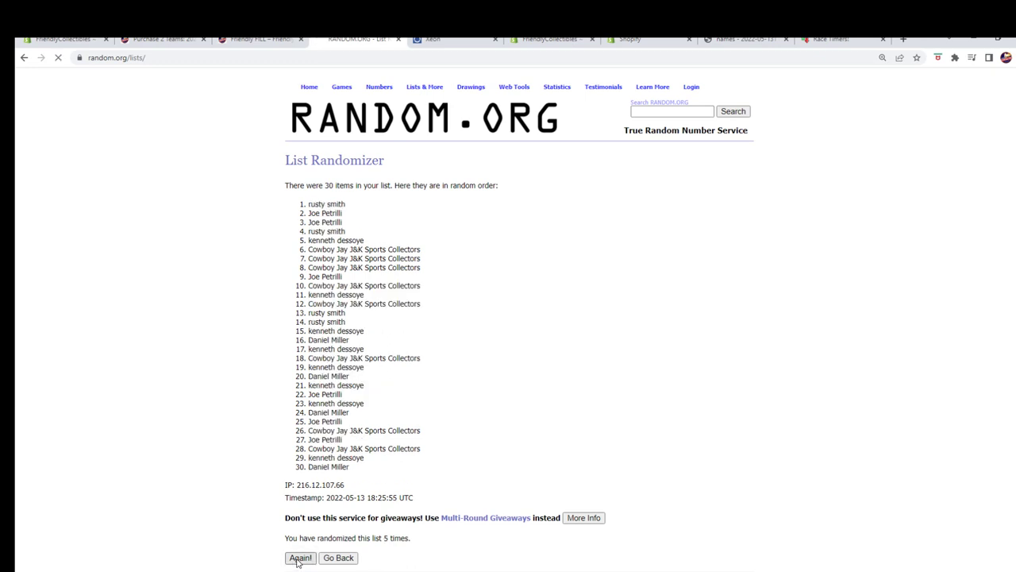
click(298, 559)
drag(368, 469, 304, 204)
right_click(343, 223)
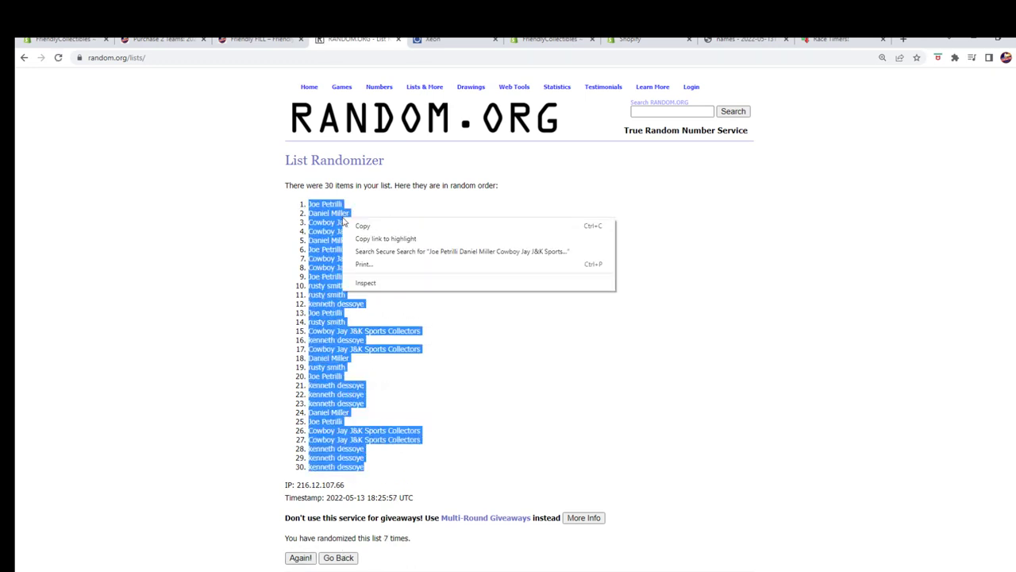
click(359, 228)
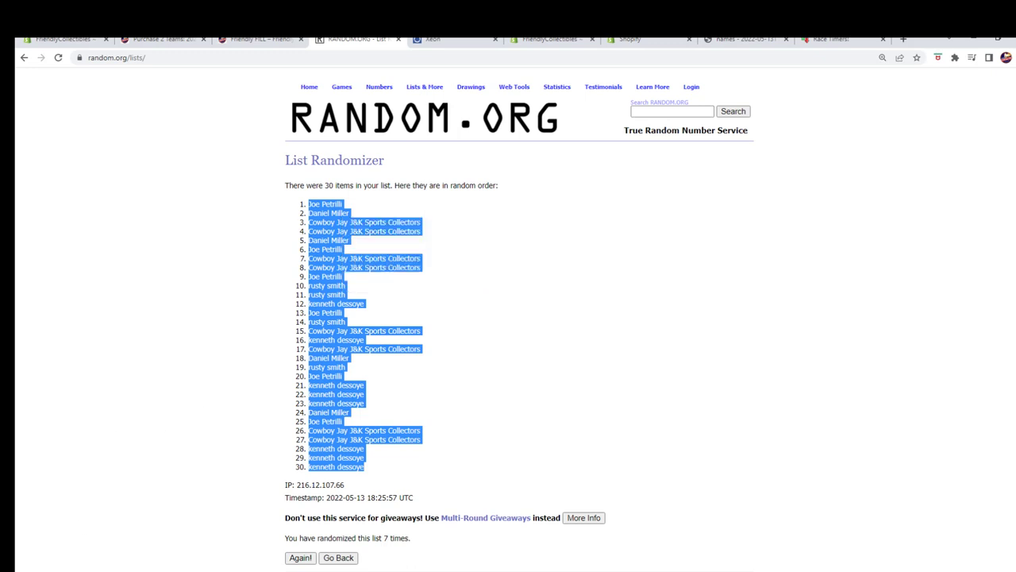
- Paste the shuffled owner names into A2 as plain text using Paste Special
click(182, 535)
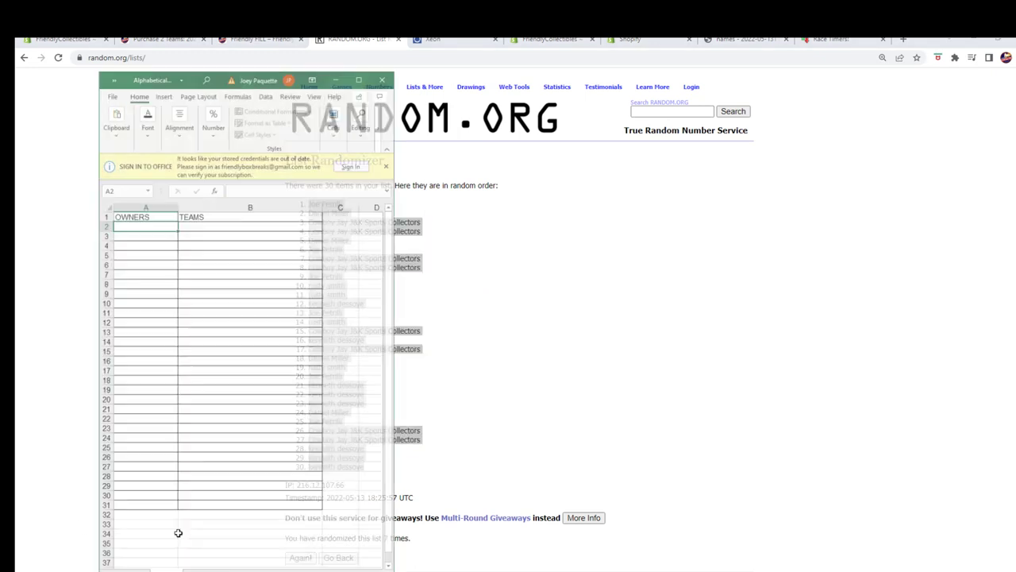
right_click(118, 200)
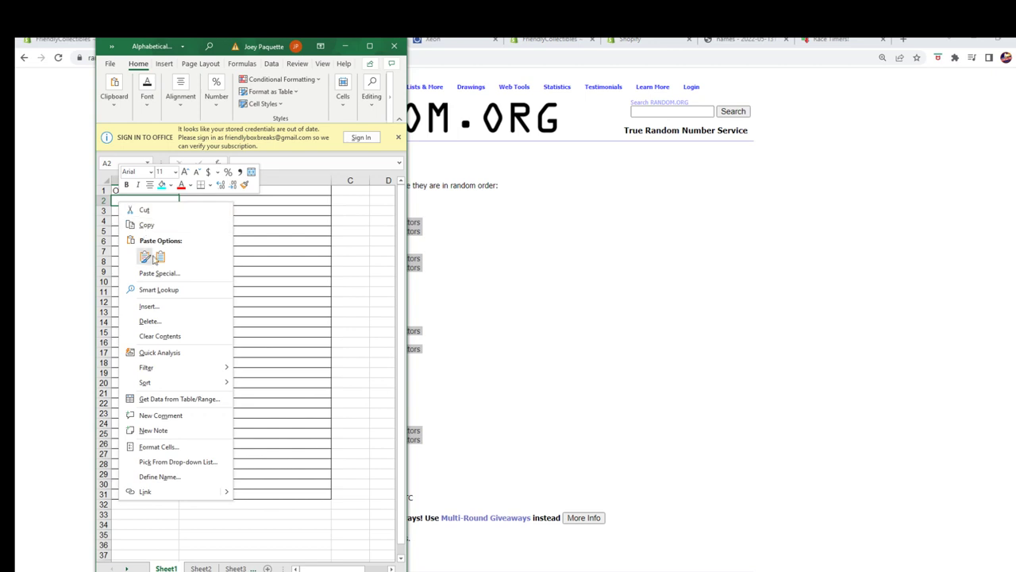
click(157, 274)
click(76, 216)
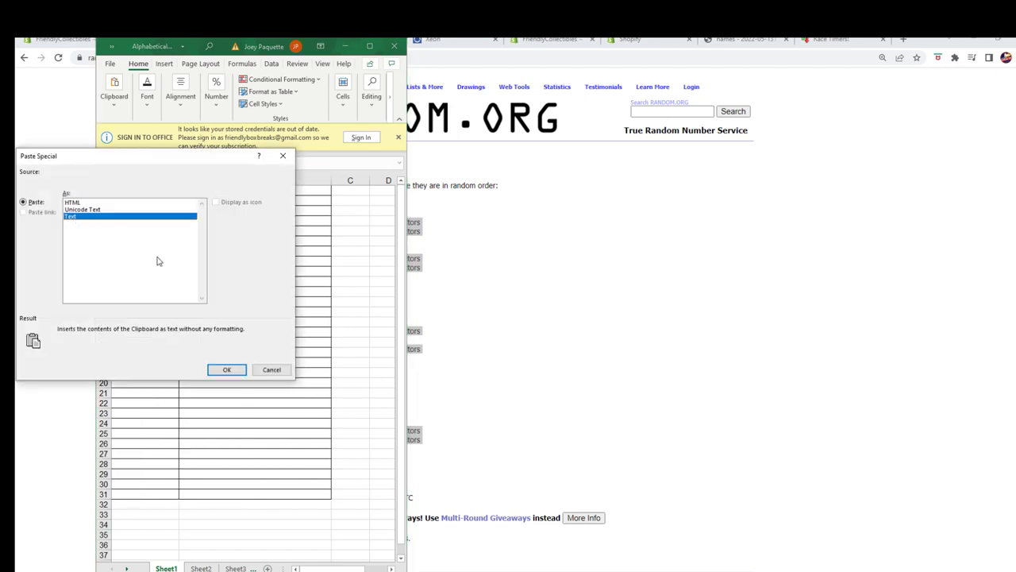
click(221, 367)
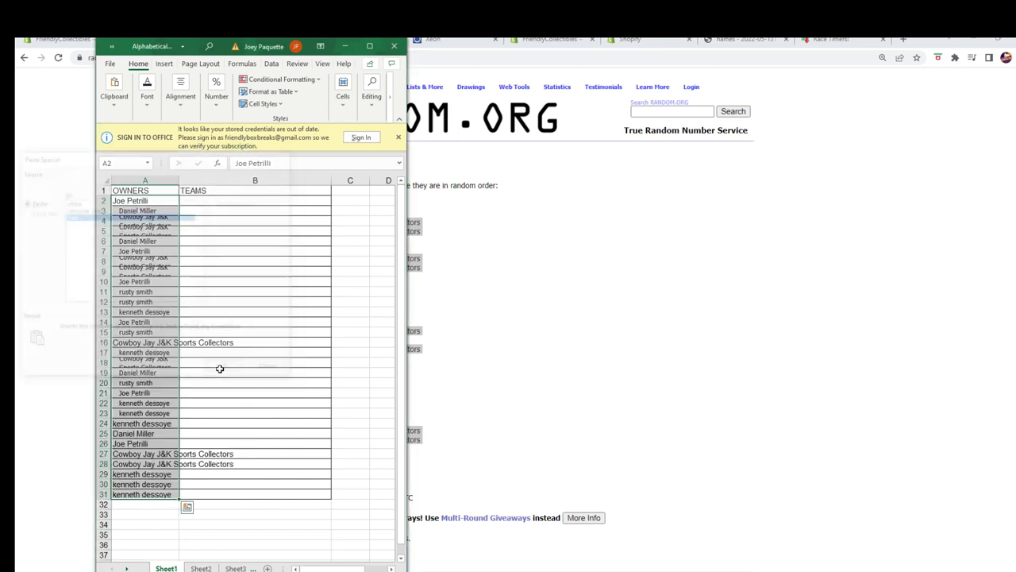
click(129, 190)
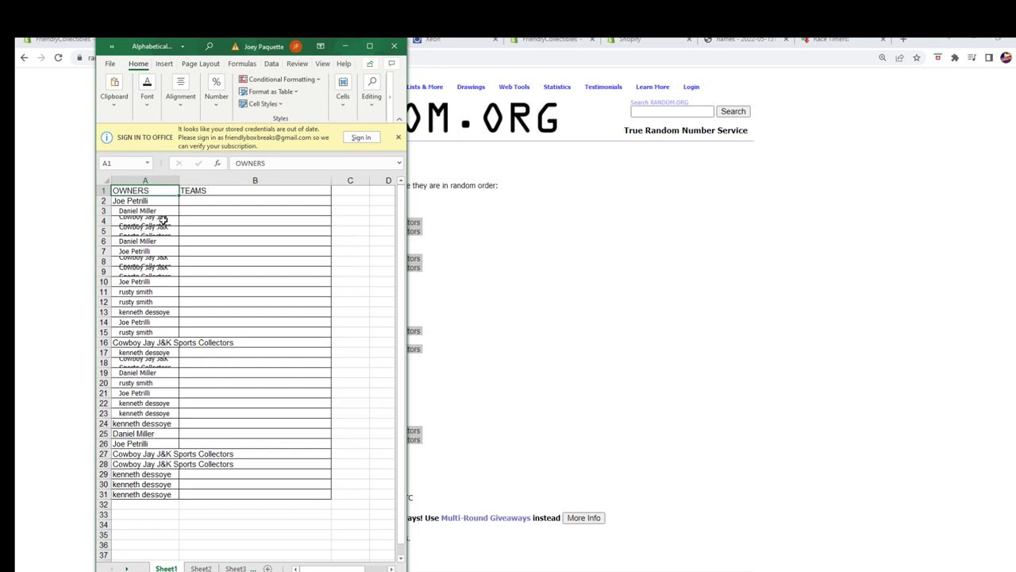
- Widen the TEAMS column to 47.25 and the OWNERS column to 24.00
drag(331, 181, 383, 186)
drag(180, 183, 246, 183)
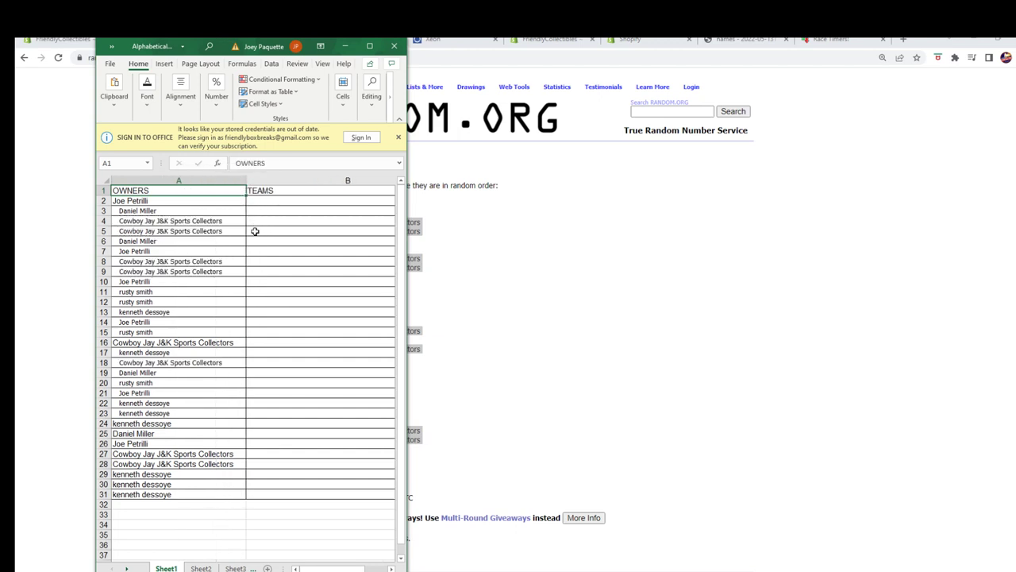
click(534, 328)
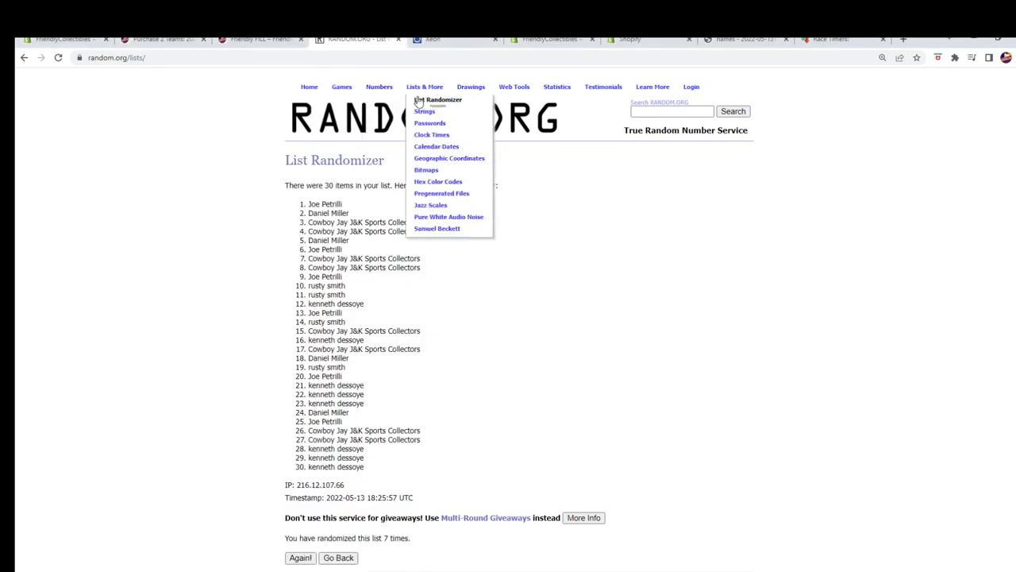
- Copy the 30 MLB team names from Notepad into a fresh List Randomizer form
click(421, 101)
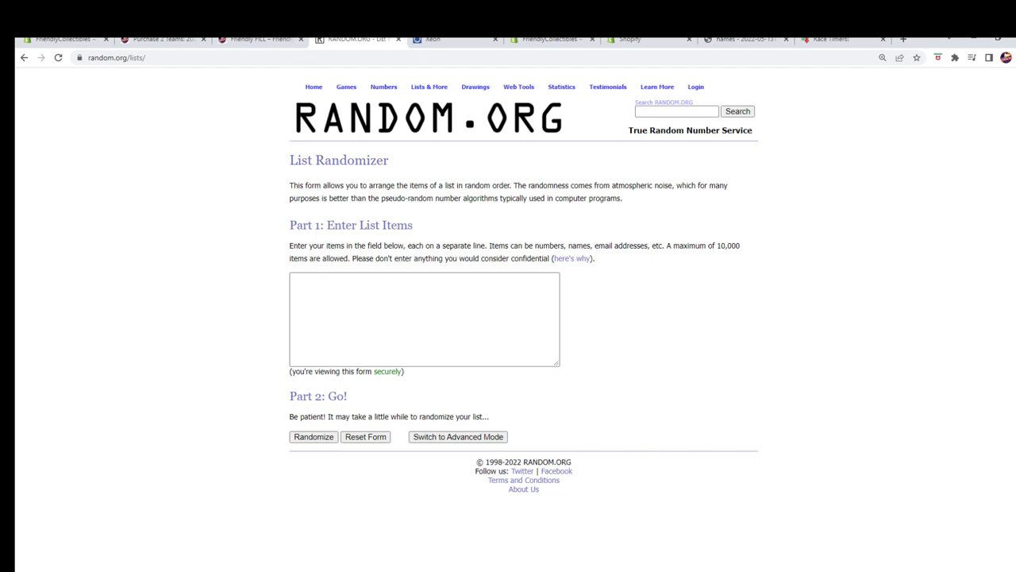
click(183, 565)
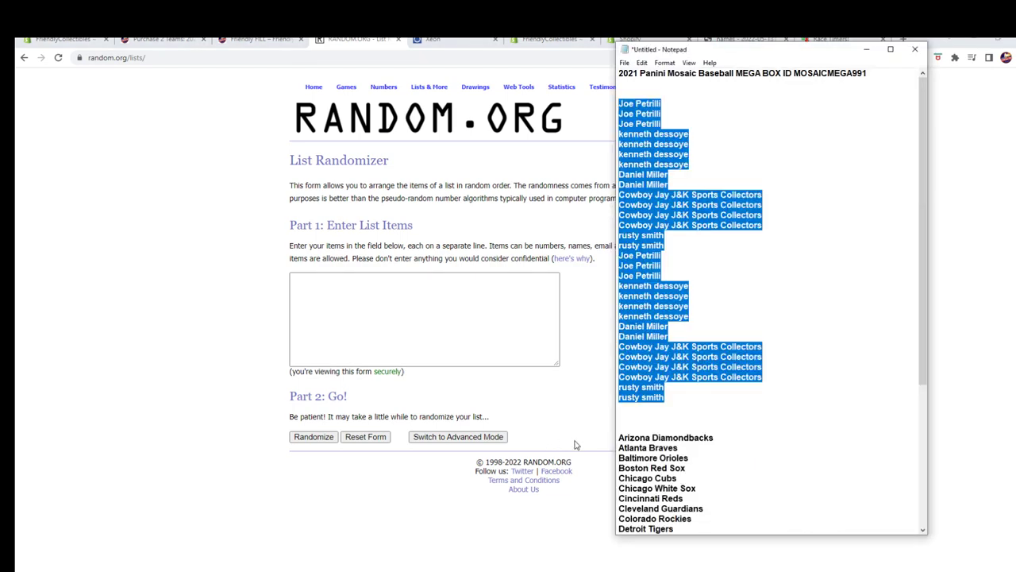
drag(621, 436, 721, 569)
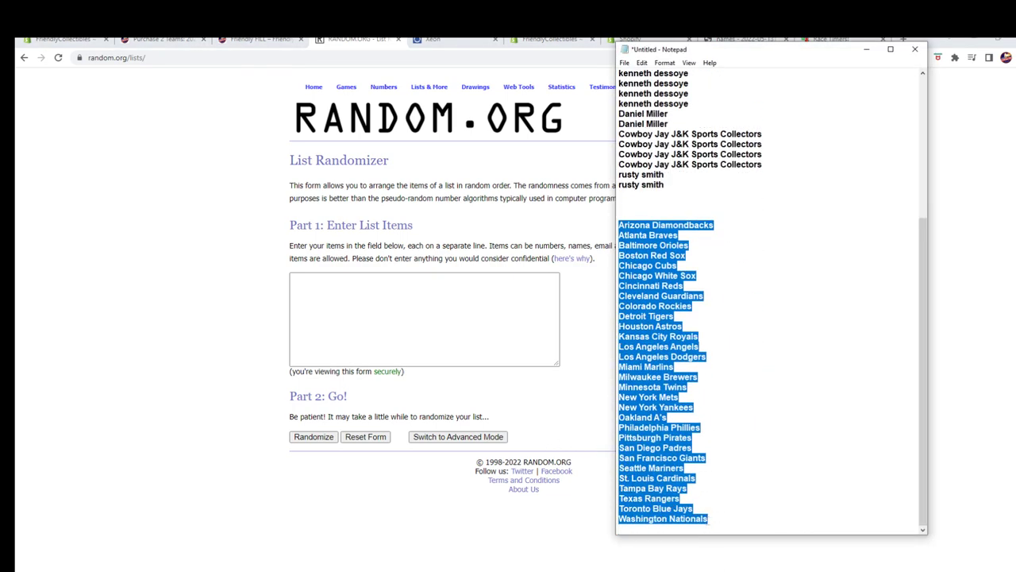
right_click(651, 408)
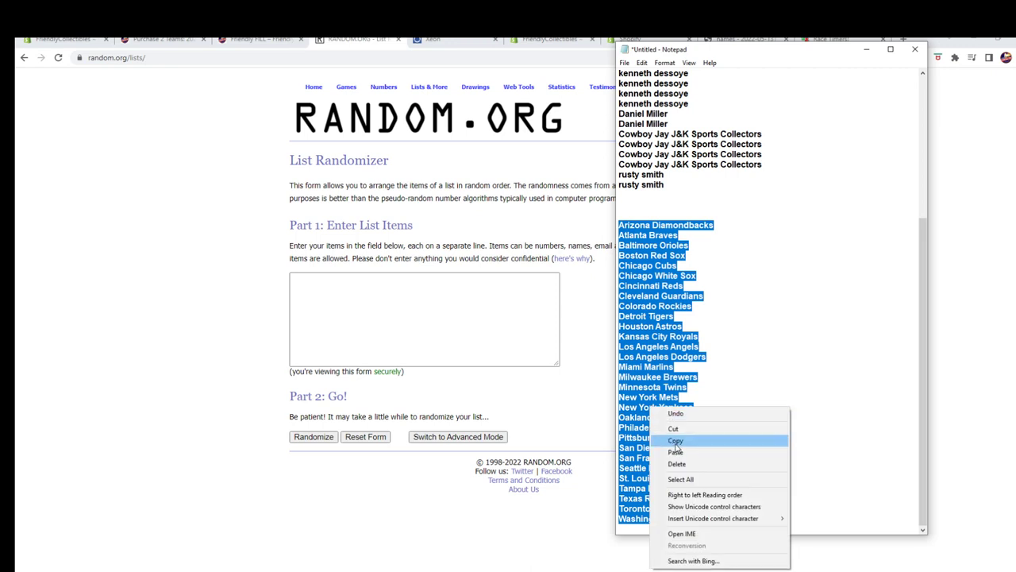
click(675, 442)
click(296, 288)
right_click(295, 288)
click(335, 375)
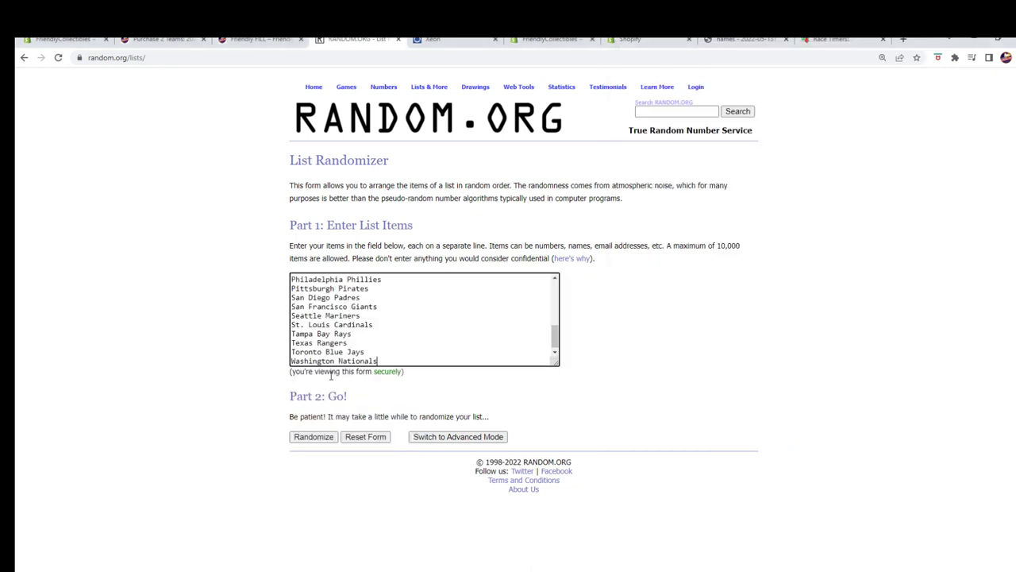
- Randomize the team list, then reshuffle it six more times
click(315, 444)
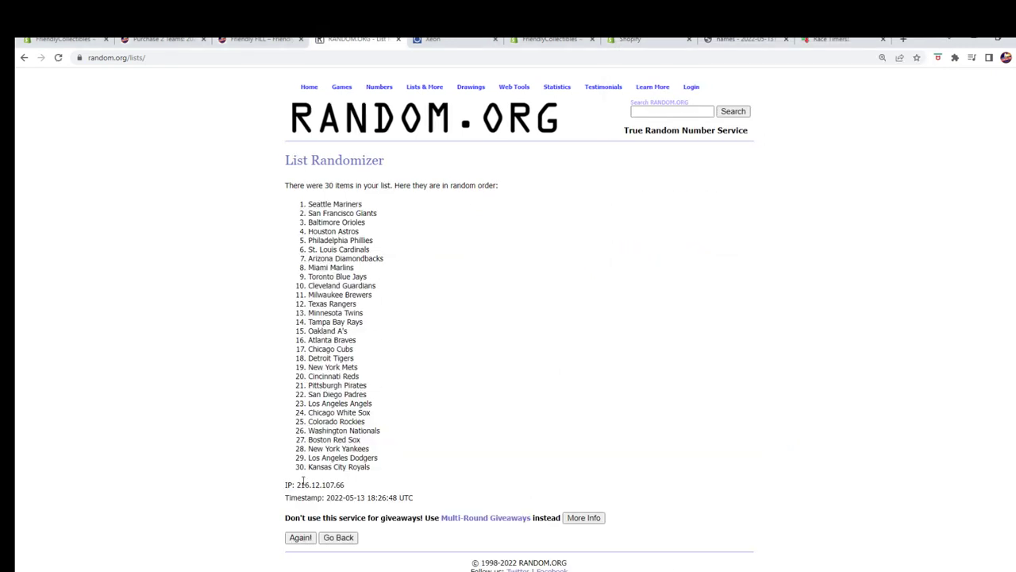
click(301, 538)
click(300, 559)
click(301, 558)
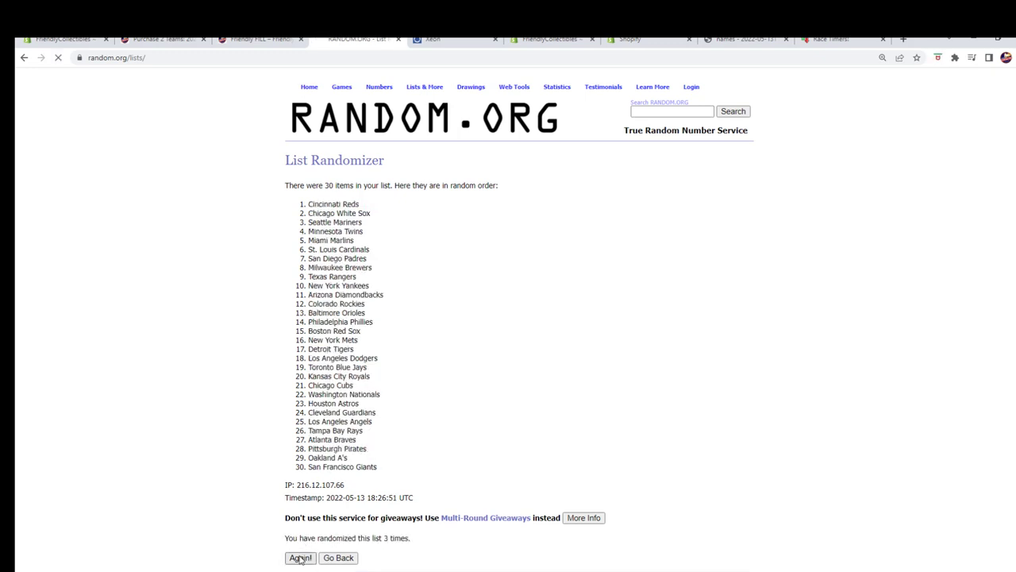
click(300, 558)
click(301, 558)
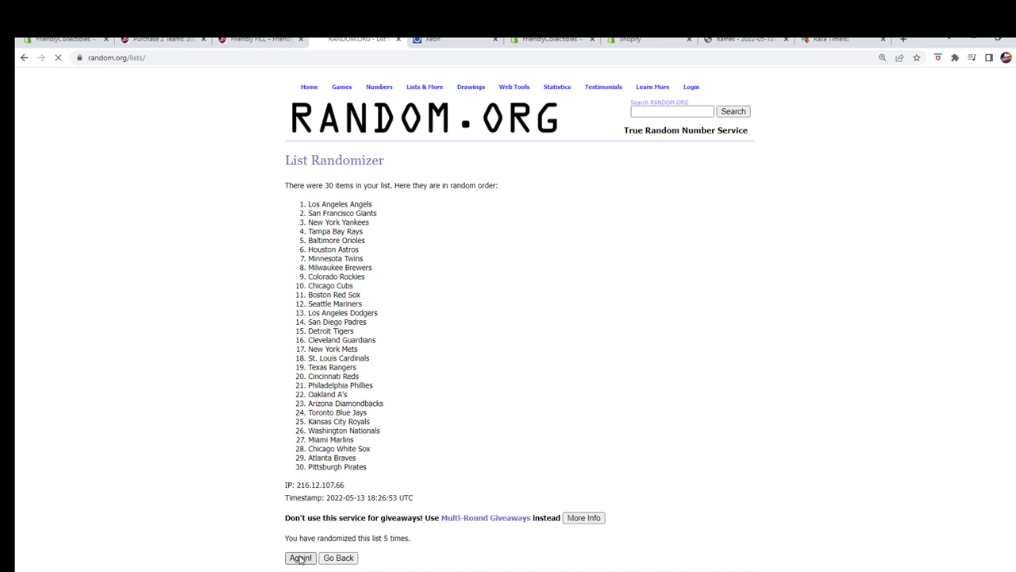
click(300, 558)
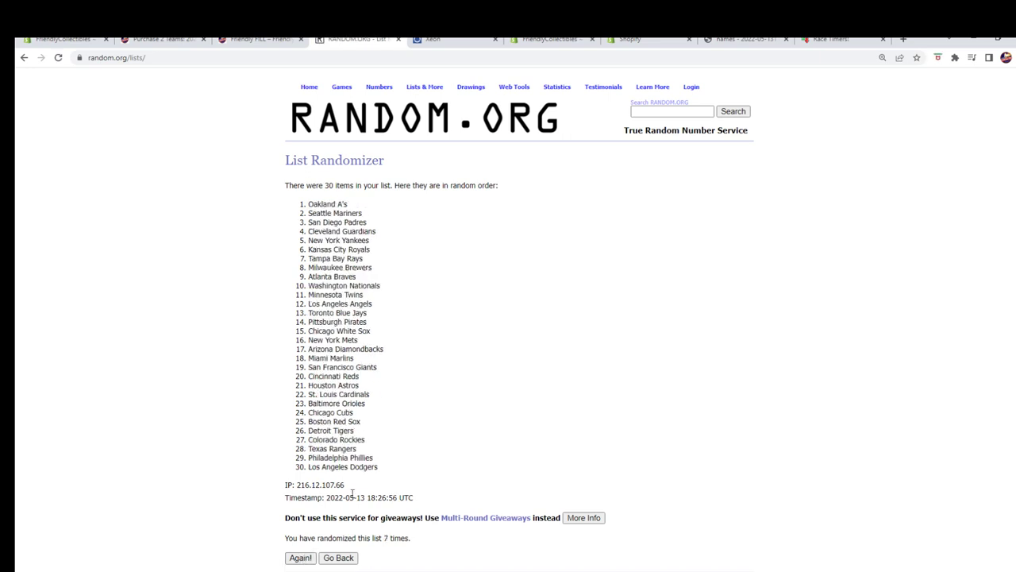
- Copy the shuffled teams and paste them as plain text into B2:B31 beside the owners
drag(380, 470, 301, 210)
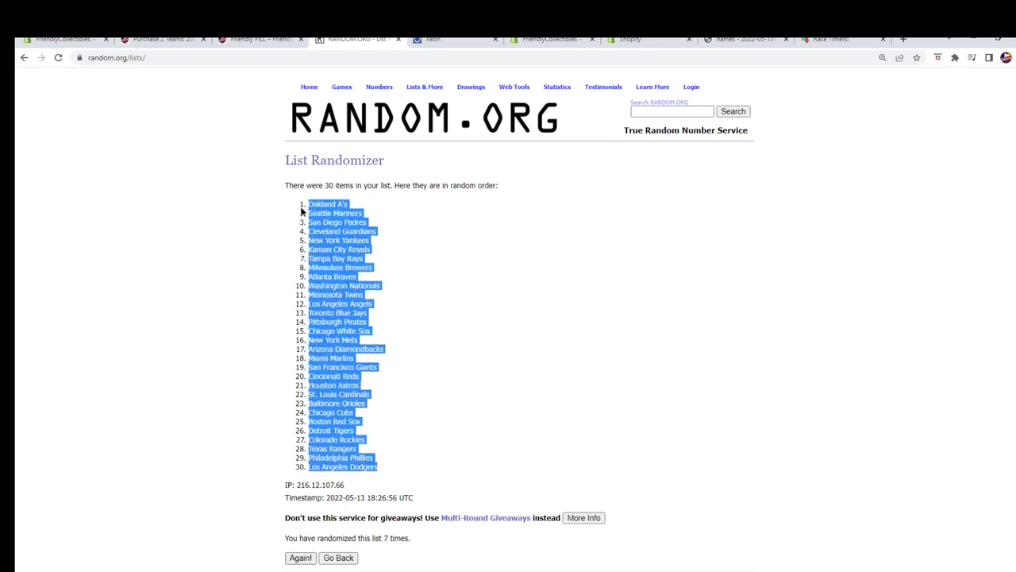
right_click(312, 212)
click(339, 223)
click(184, 525)
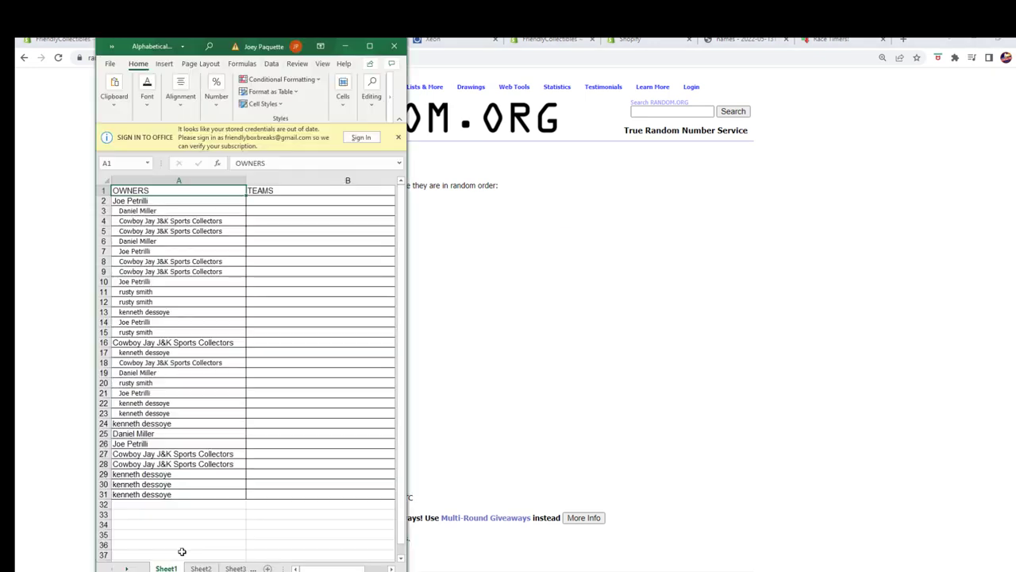
click(256, 202)
right_click(257, 198)
click(314, 278)
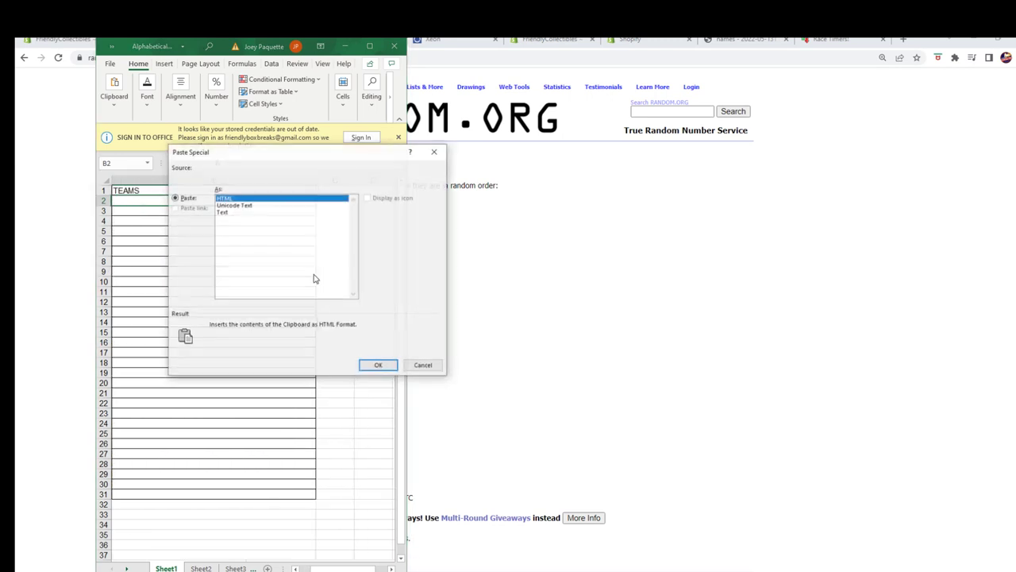
click(238, 212)
click(378, 366)
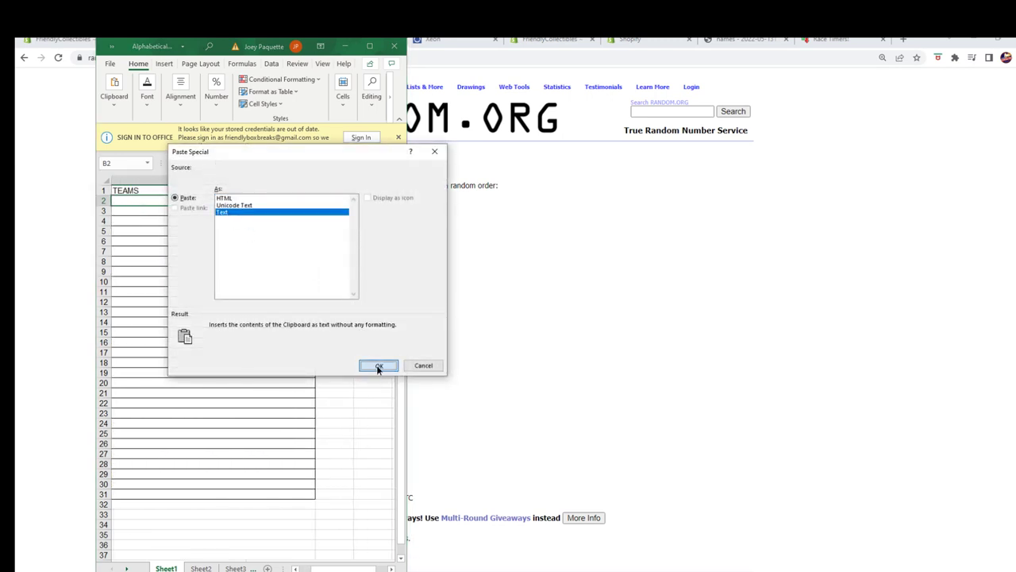
click(124, 192)
key(Left)
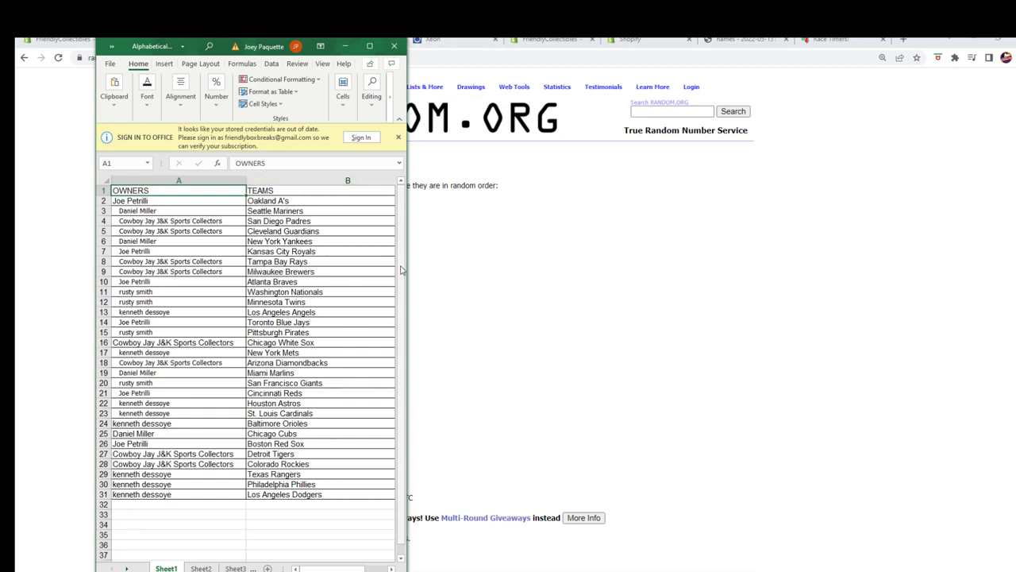
- Narrow the TEAMS column to about 24.13 and resize the workbook window to fit
drag(407, 255, 481, 259)
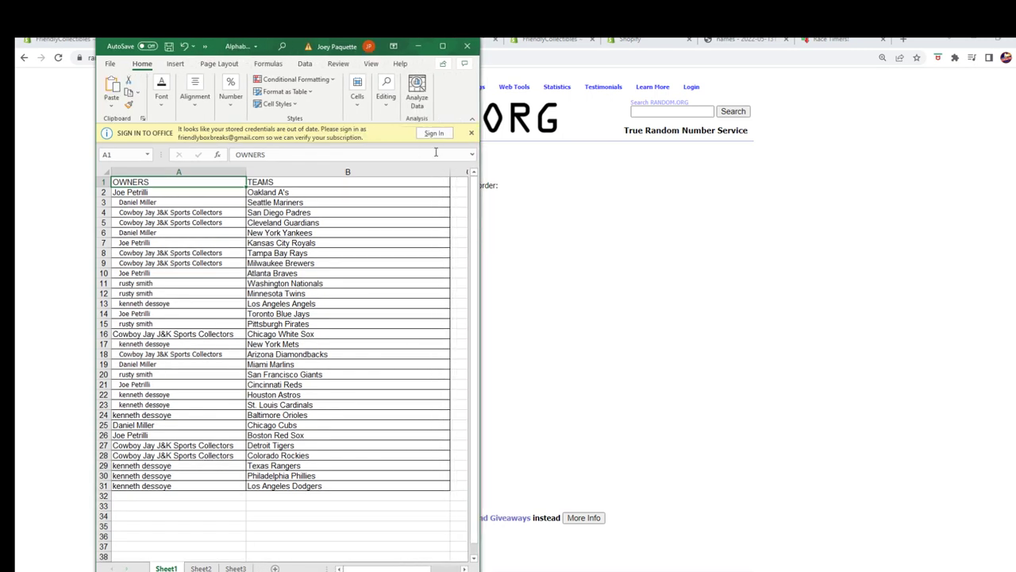
drag(449, 172, 350, 172)
drag(464, 245, 409, 229)
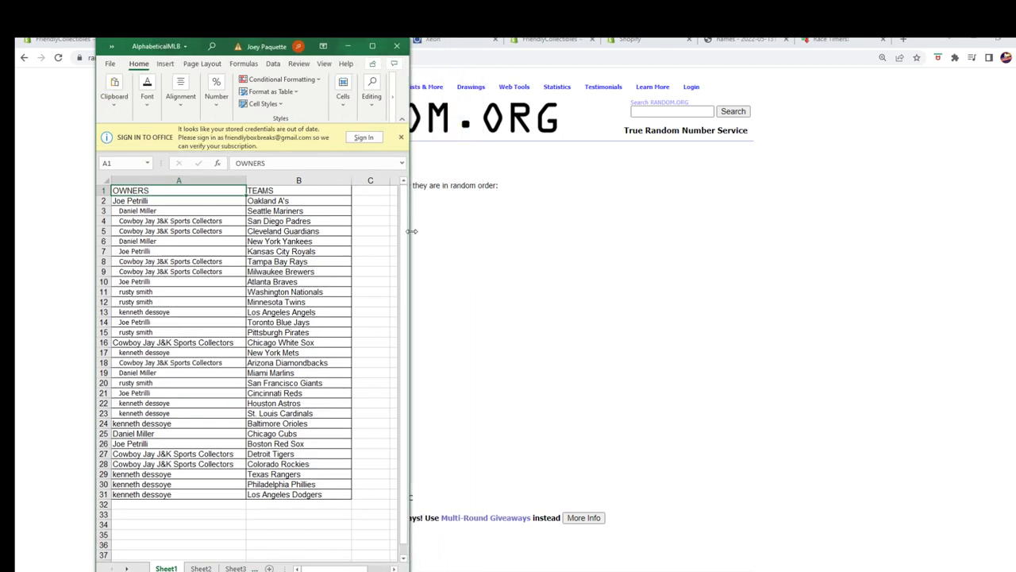
- Sort column B A to Z with Expand the selection so owners stay with their teams
click(299, 180)
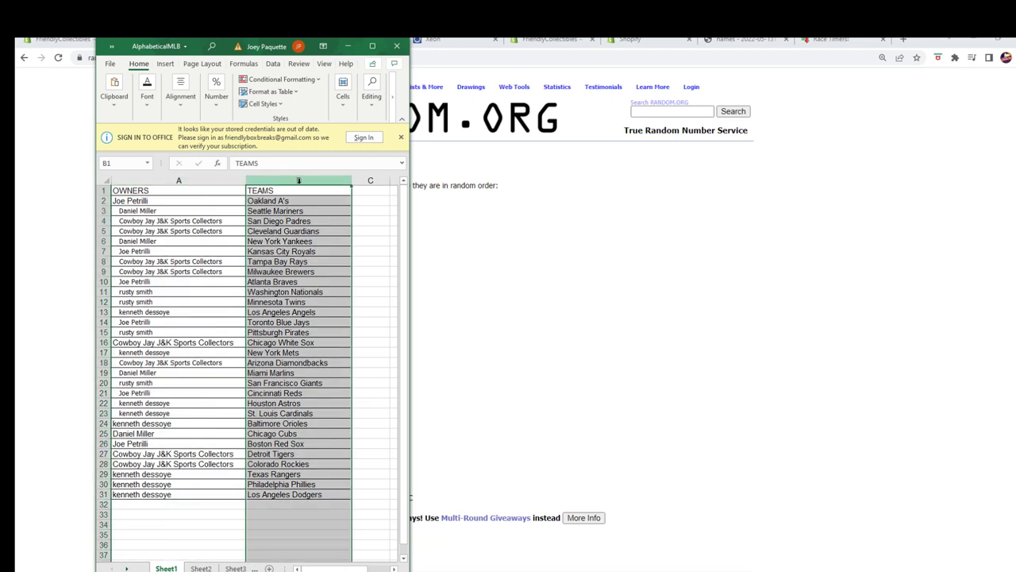
click(371, 89)
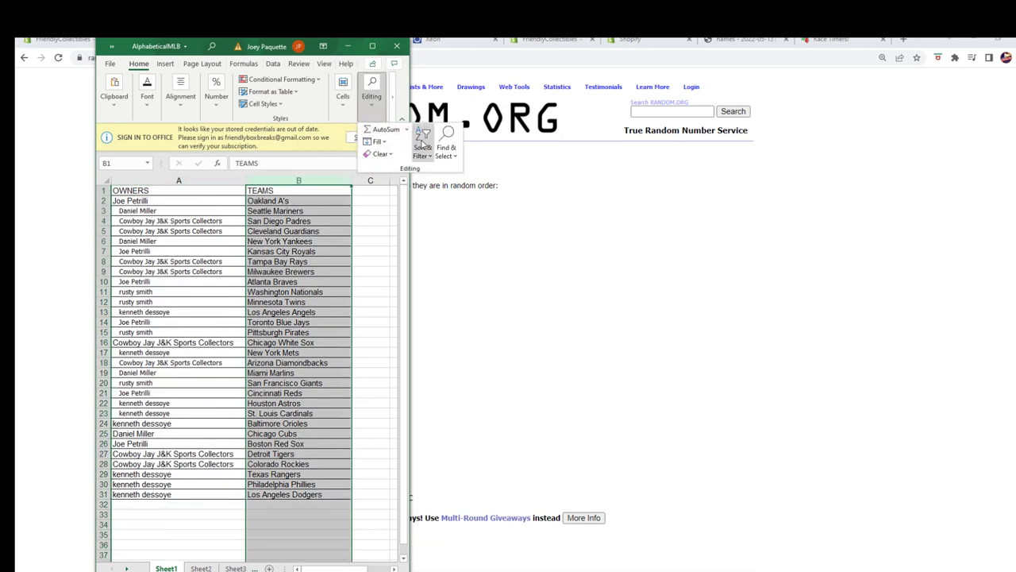
click(422, 143)
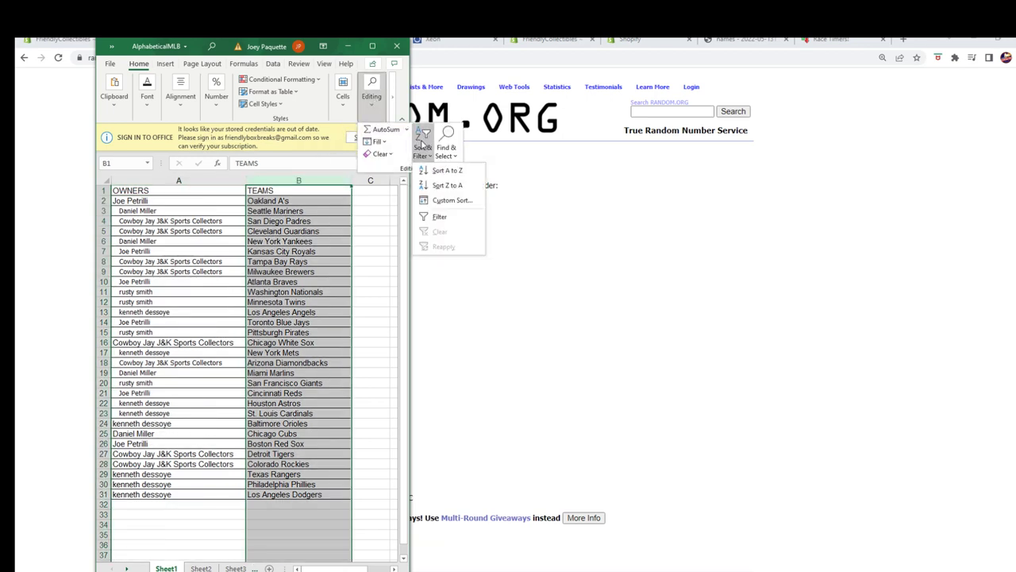
click(442, 172)
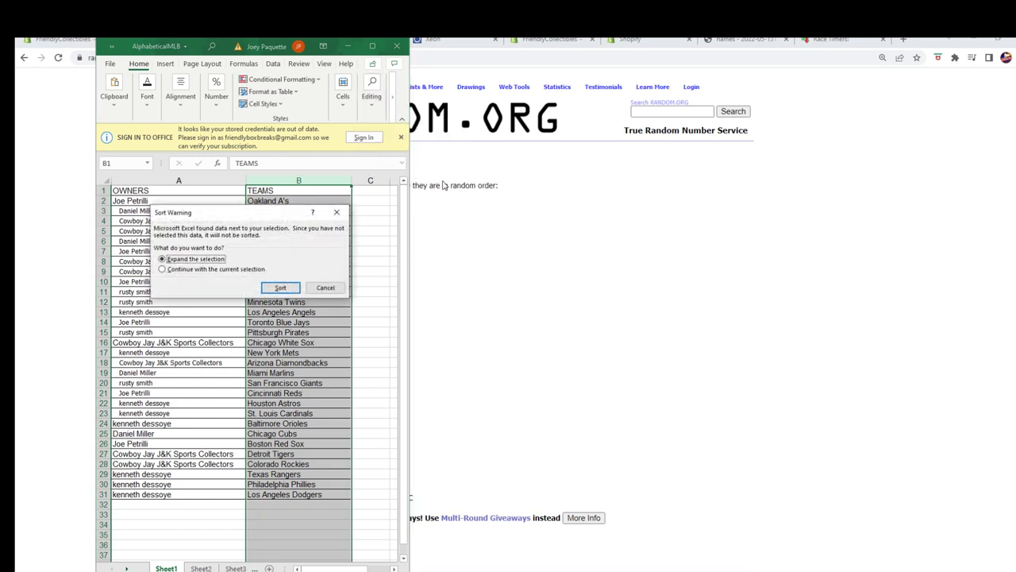
click(280, 288)
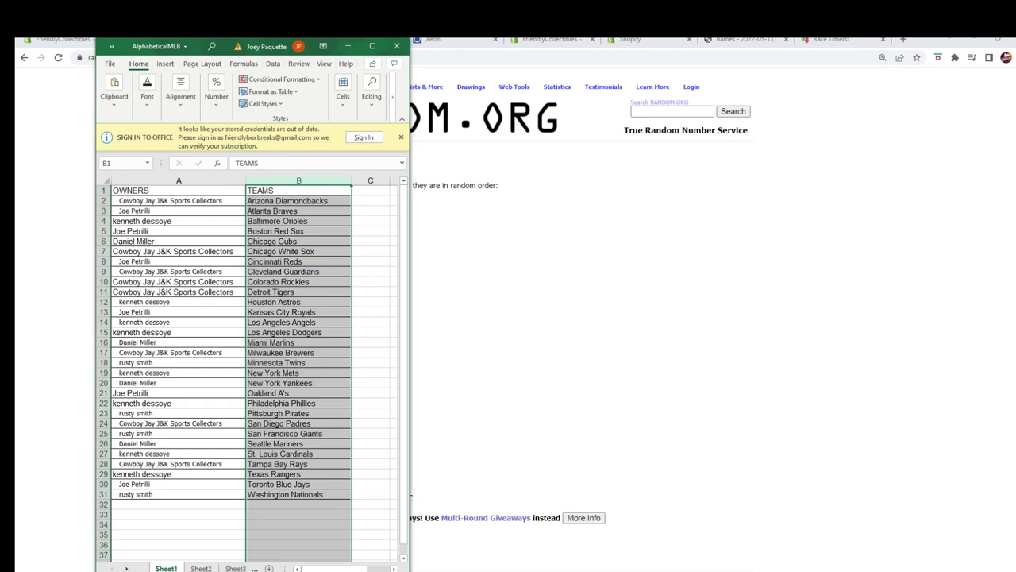